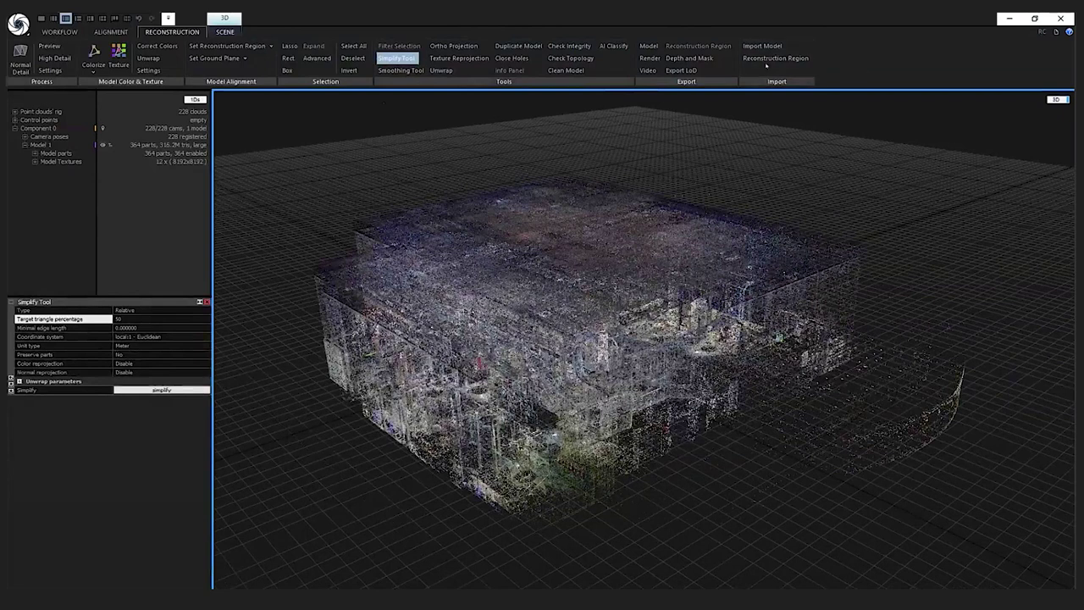
- Dismiss the Simplify Tool settings and cycle through Alignment and Reconstruction back to the Workflow tools
{"action": "key", "text": "Escape"}
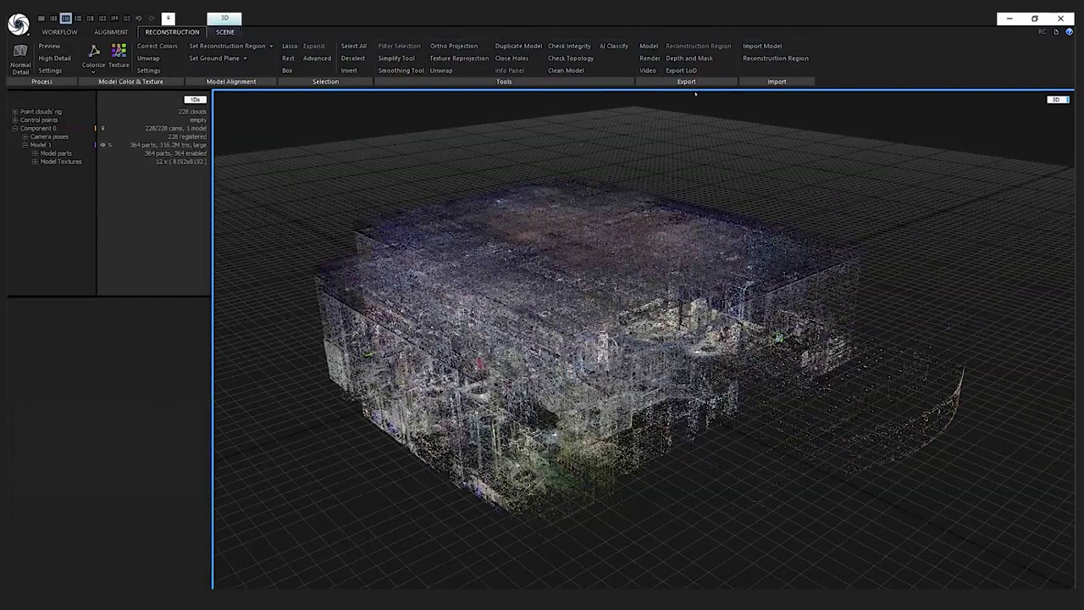
{"action": "left_click", "coordinate": [59, 32]}
{"action": "left_click", "coordinate": [111, 31]}
{"action": "left_click", "coordinate": [173, 31]}
{"action": "left_click", "coordinate": [61, 33]}
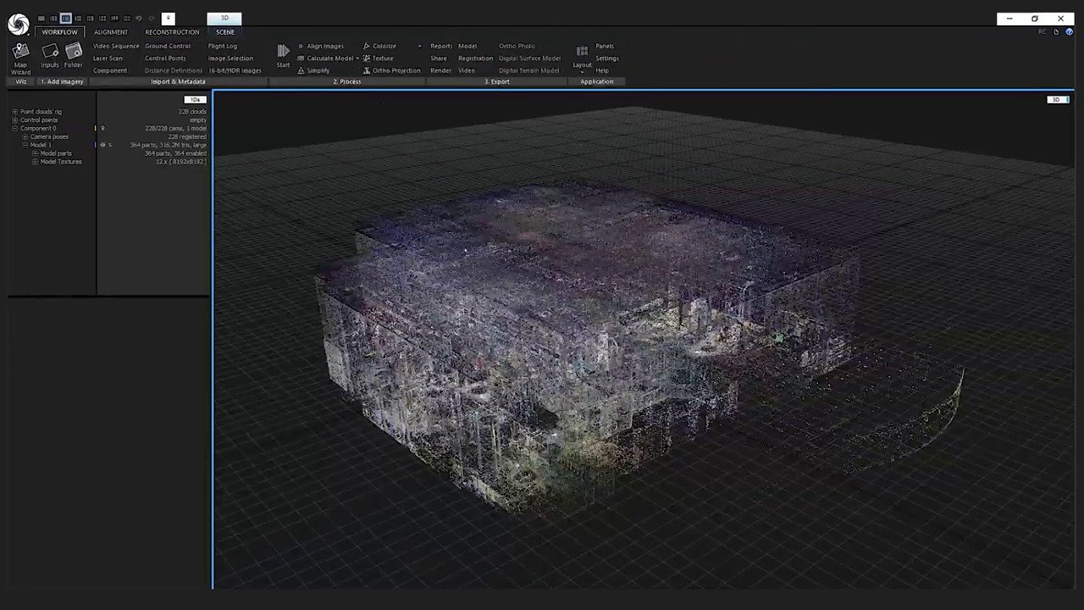
- Orbit the textured model to a higher viewpoint and bring up the alignment toolset
{"action": "left_click_drag", "start_coordinate": [464, 250], "coordinate": [479, 242]}
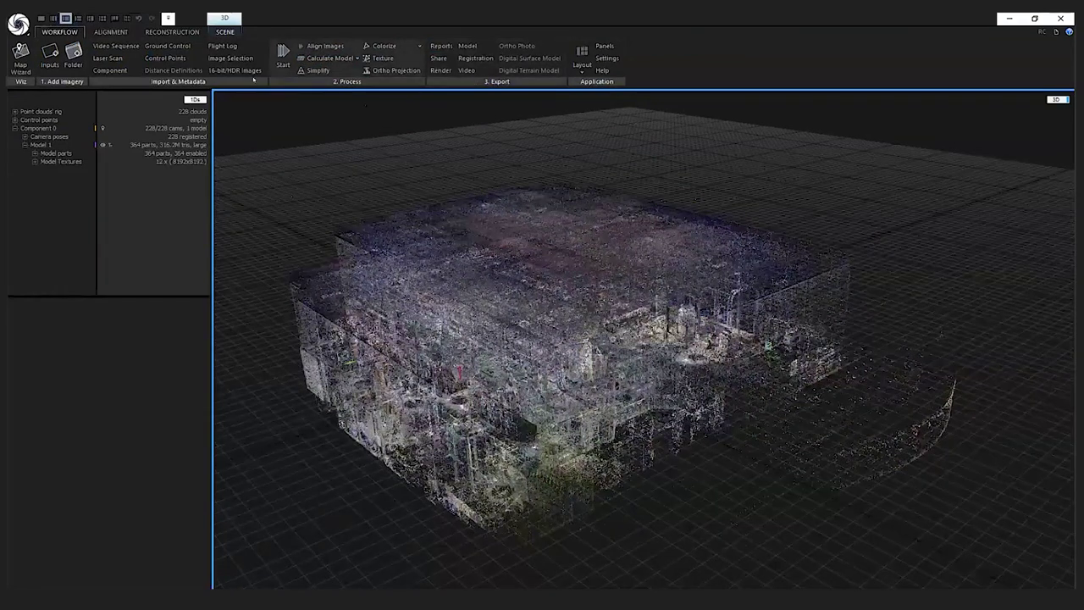
{"action": "scroll", "coordinate": [164, 86], "scroll_direction": "down", "scroll_amount": 1}
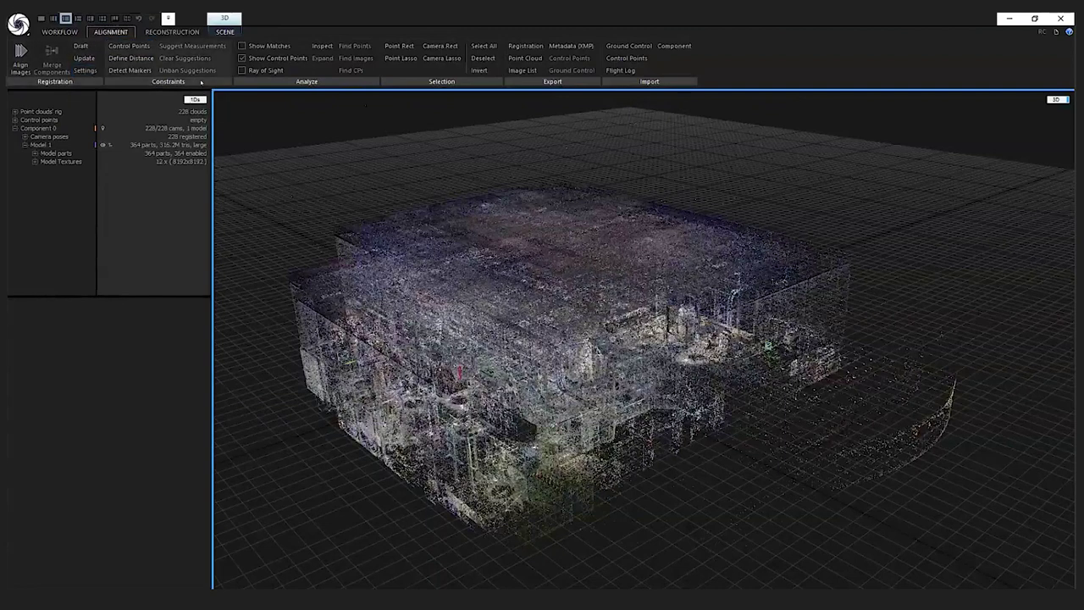
- Start Define Distance, then switch to the Reconstruction toolset and orbit the model slightly
{"action": "left_click", "coordinate": [131, 58]}
{"action": "left_click", "coordinate": [174, 33]}
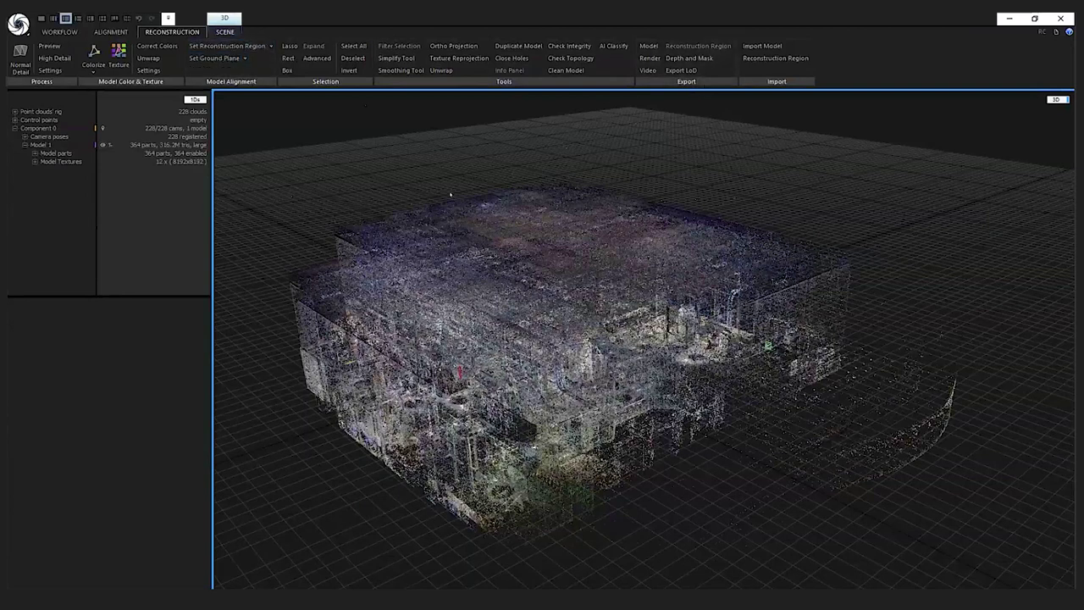
{"action": "left_click_drag", "start_coordinate": [451, 195], "coordinate": [576, 242]}
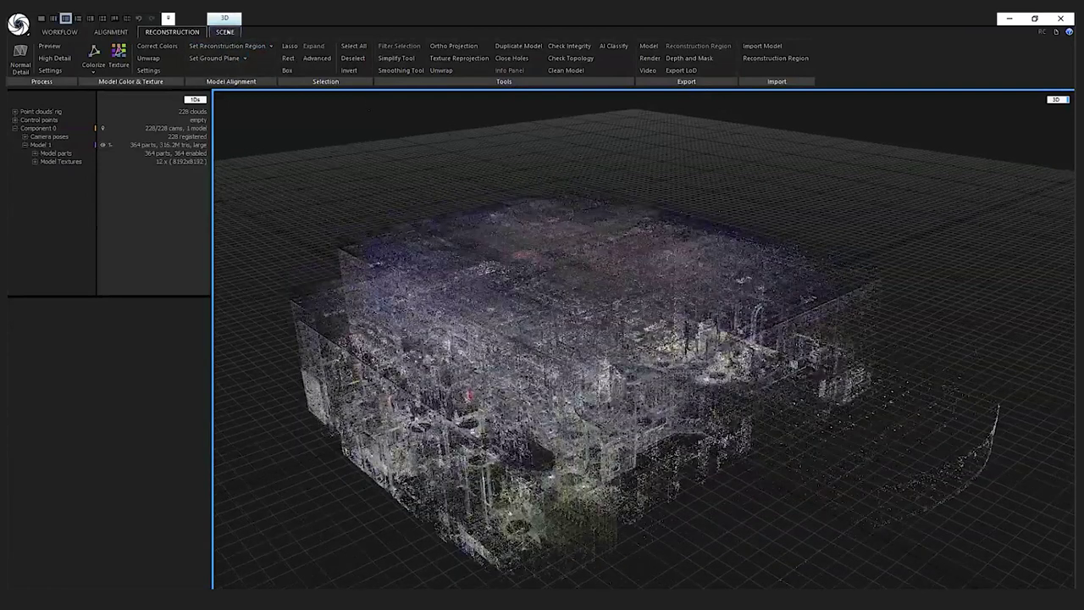
- Enlarge the Camera Scale slightly in Scene, then apply the 1+1 layout to show the laser-scan help article
{"action": "left_click", "coordinate": [225, 31]}
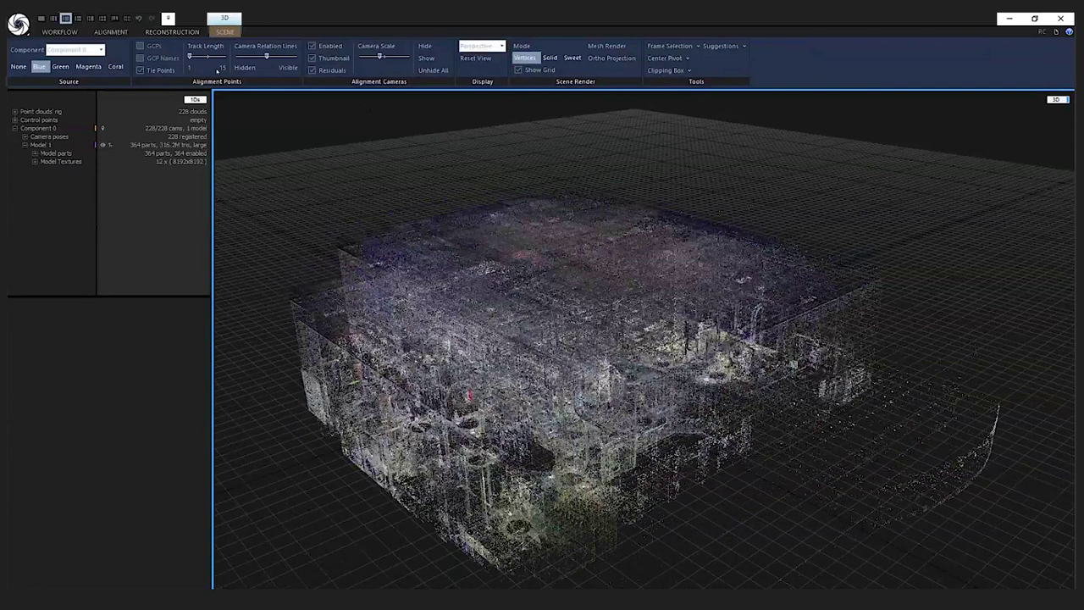
{"action": "left_click_drag", "start_coordinate": [356, 151], "coordinate": [458, 157]}
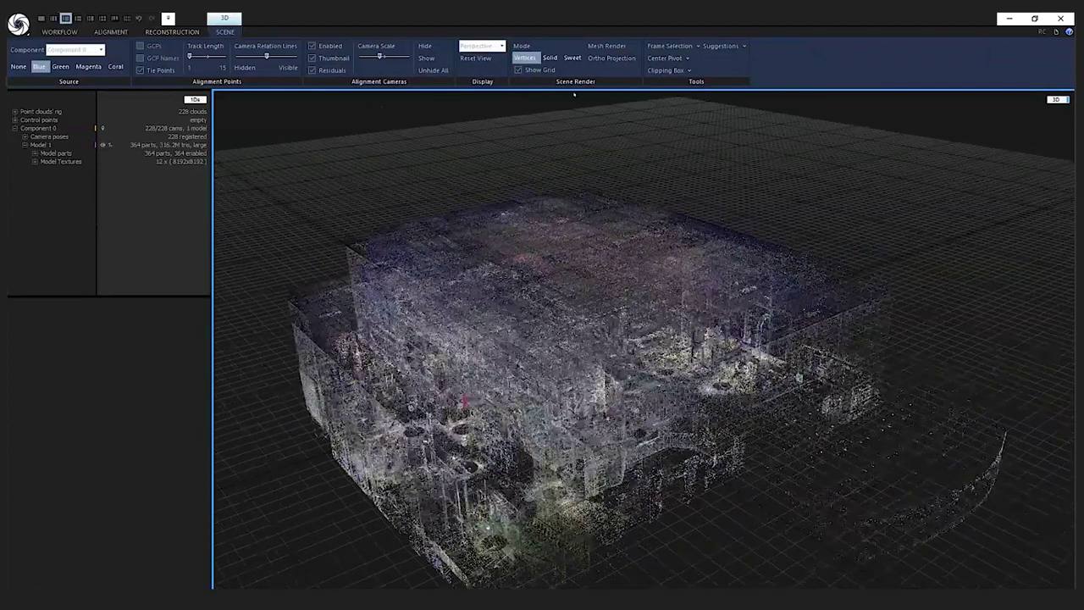
{"action": "left_click", "coordinate": [377, 57]}
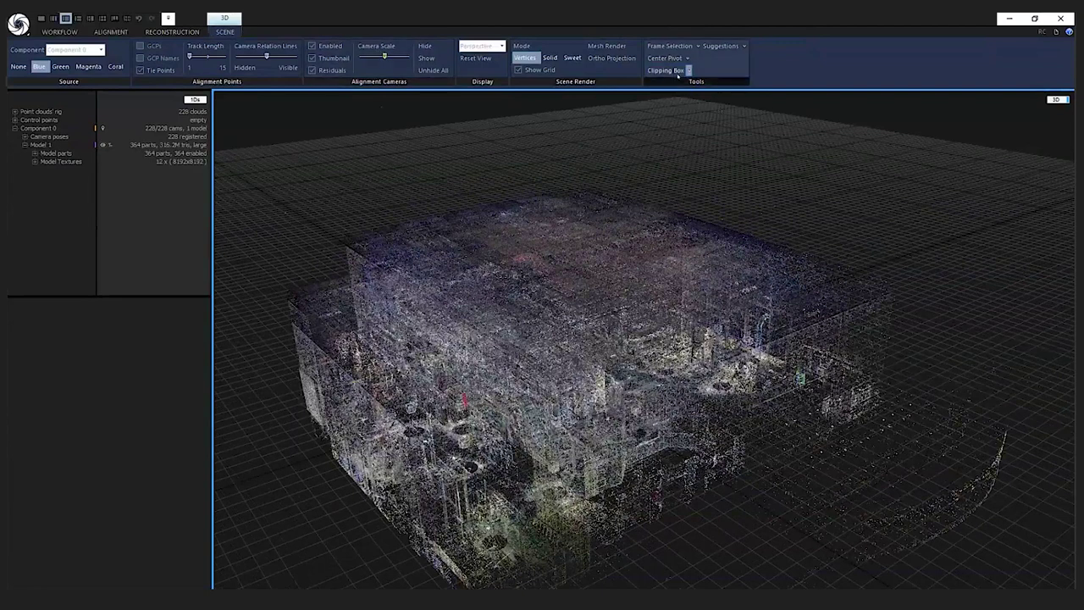
{"action": "left_click_drag", "start_coordinate": [627, 161], "coordinate": [566, 196]}
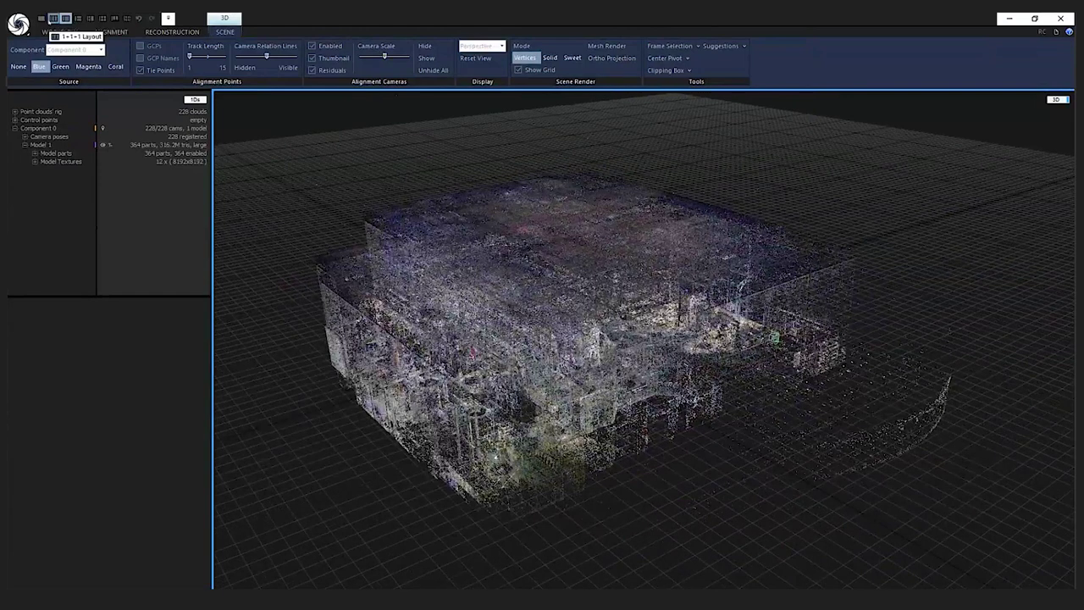
{"action": "left_click", "coordinate": [65, 18]}
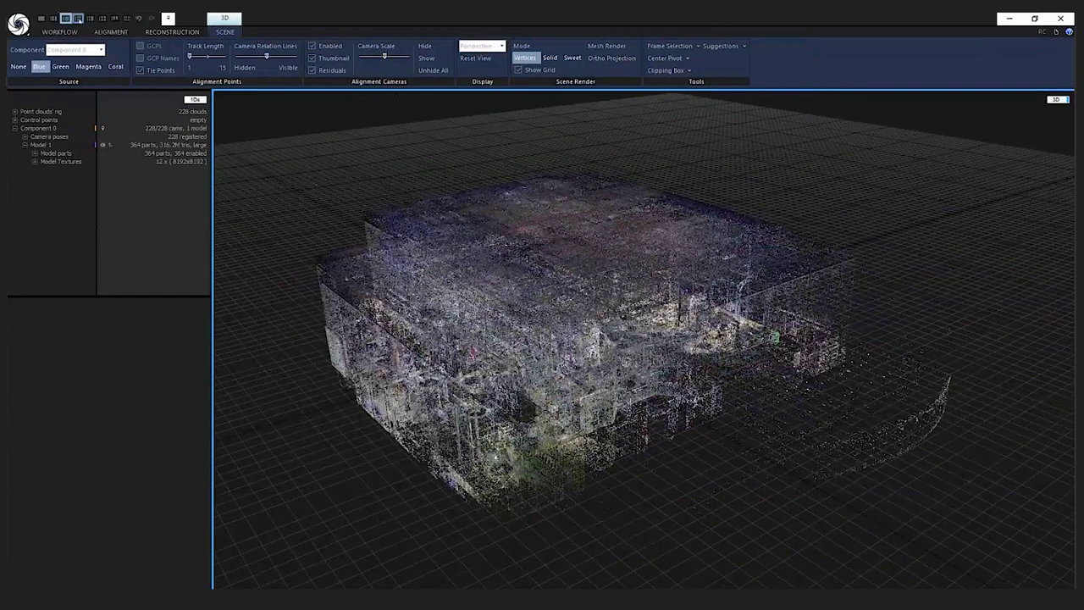
{"action": "left_click", "coordinate": [52, 17]}
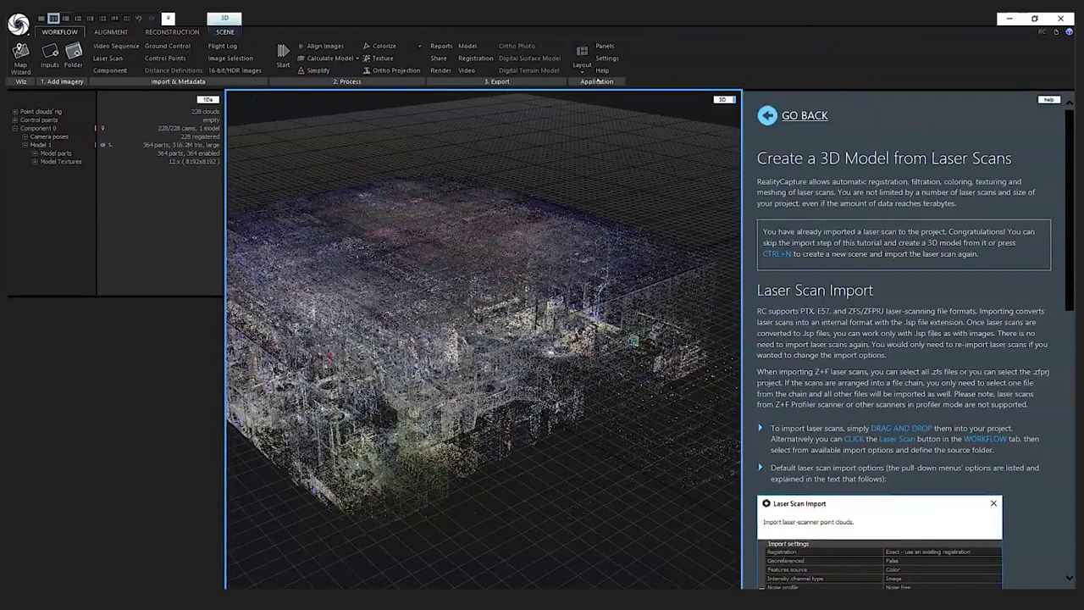
{"action": "left_click", "coordinate": [607, 57]}
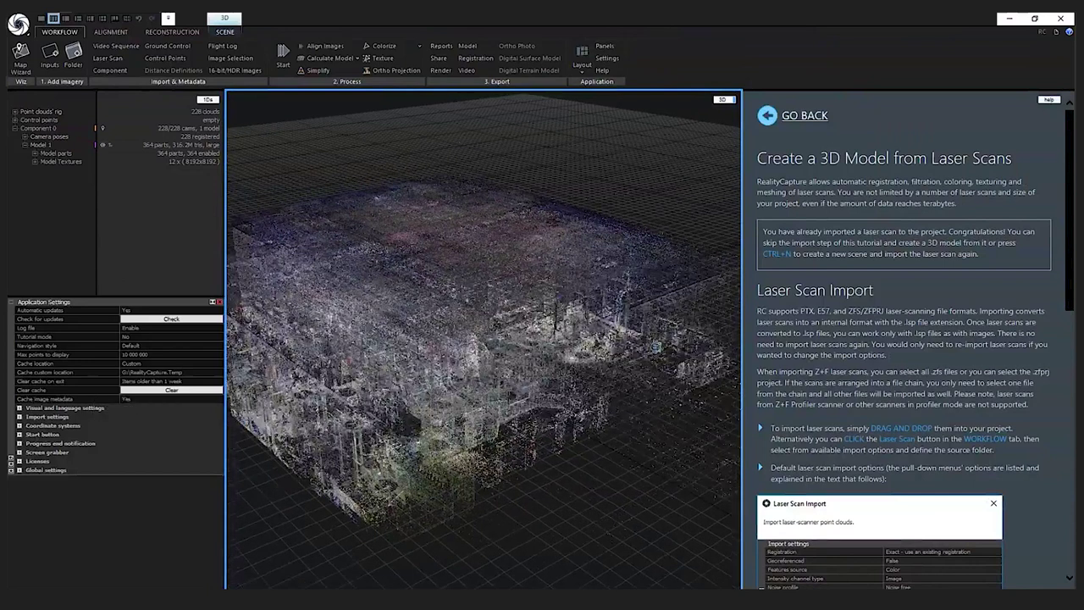
{"action": "left_click_drag", "start_coordinate": [463, 194], "coordinate": [486, 312]}
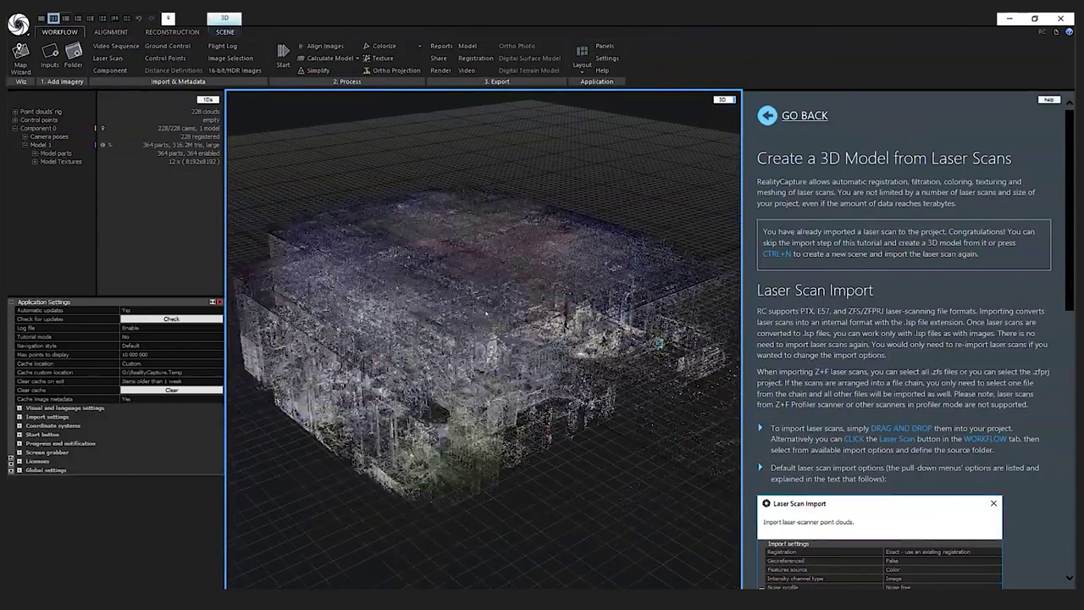
{"action": "left_click", "coordinate": [721, 100]}
{"action": "left_click", "coordinate": [804, 114]}
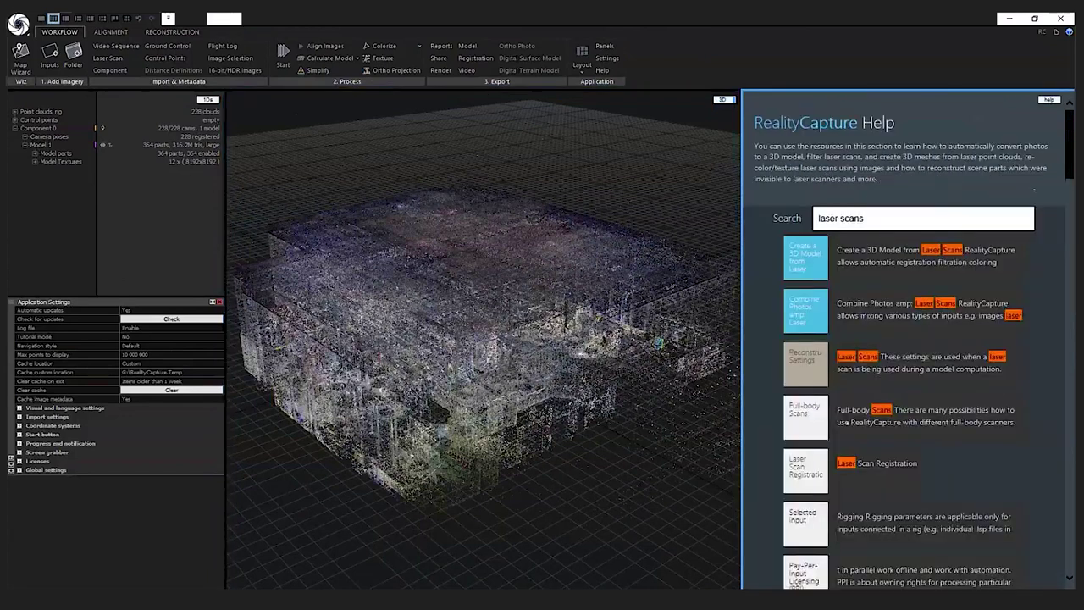
{"action": "left_click", "coordinate": [909, 219]}
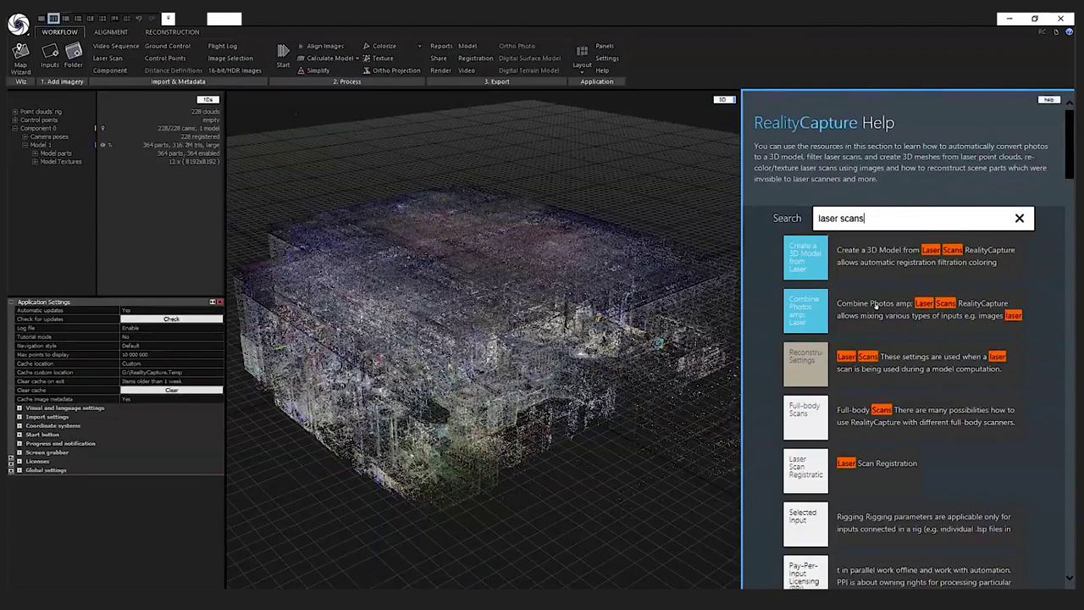
{"action": "left_click", "coordinate": [805, 257]}
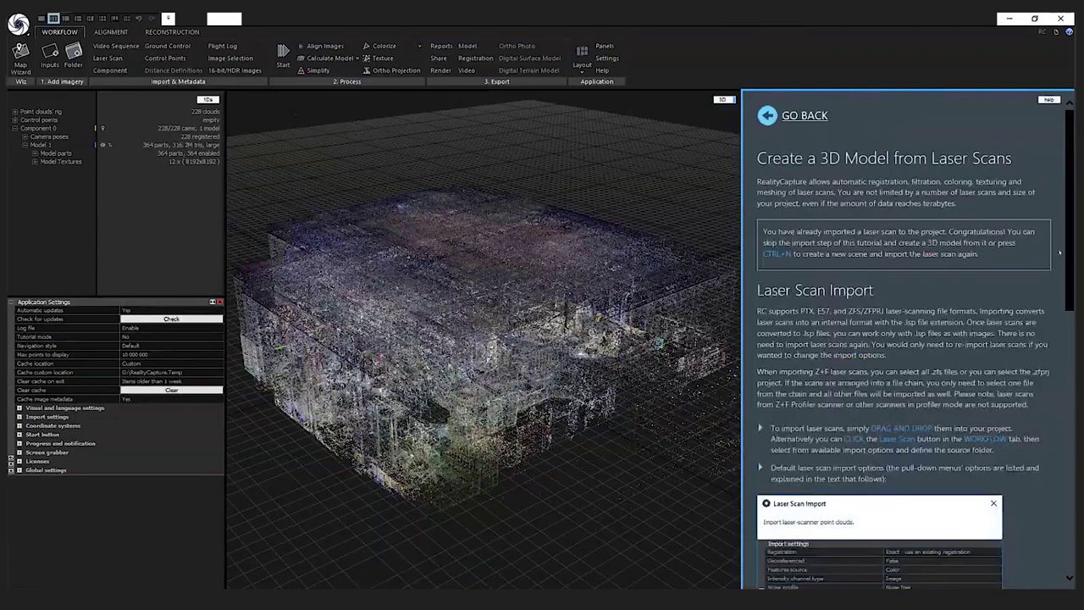
{"action": "scroll", "coordinate": [1060, 370], "scroll_direction": "down", "scroll_amount": 10}
{"action": "scroll", "coordinate": [1060, 370], "scroll_direction": "up", "scroll_amount": 5}
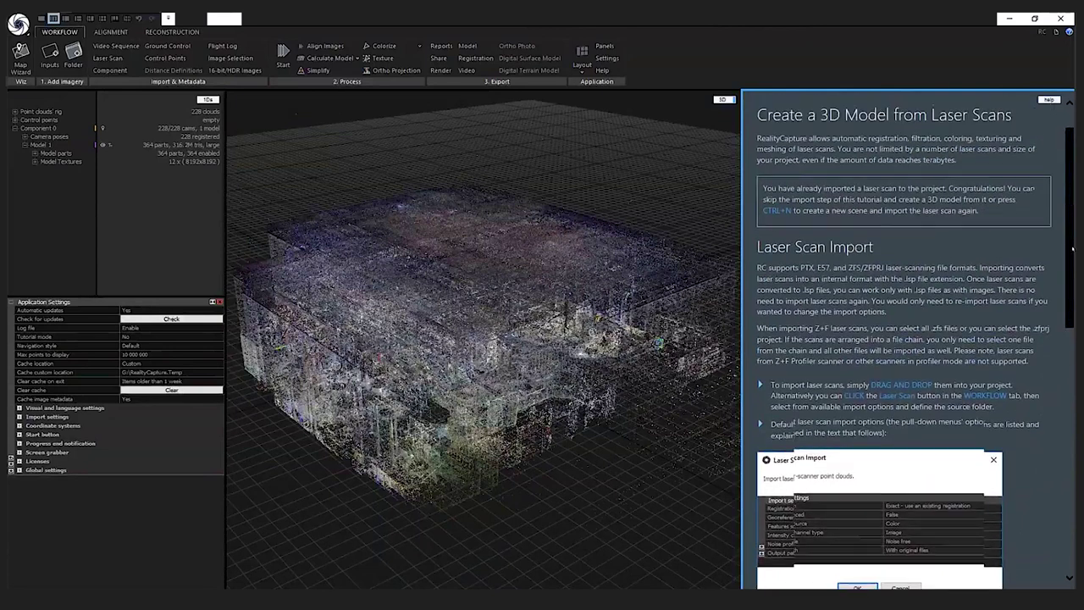
{"action": "scroll", "coordinate": [1072, 229], "scroll_direction": "up", "scroll_amount": 1}
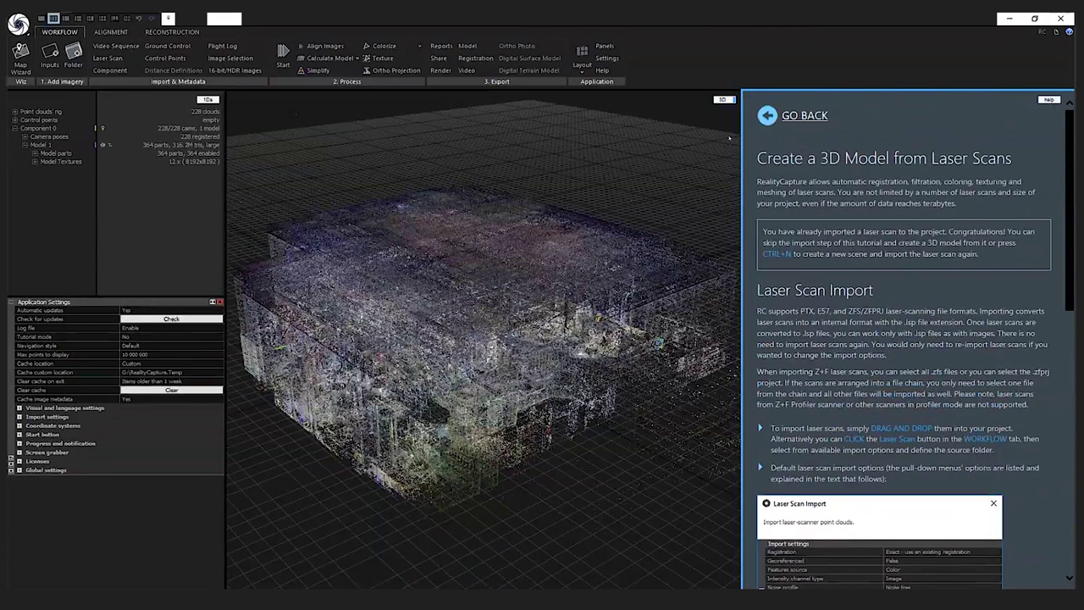
{"action": "left_click_drag", "start_coordinate": [729, 137], "coordinate": [649, 559]}
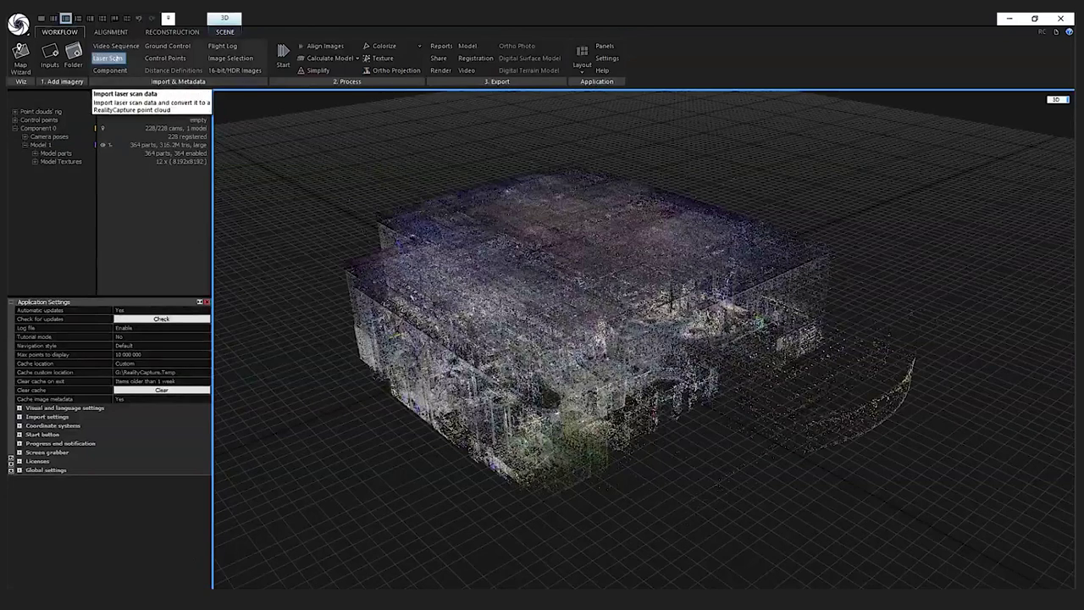
- Load Eaton_export.zfprj through Workflow's Laser Scan import
{"action": "left_click", "coordinate": [111, 58]}
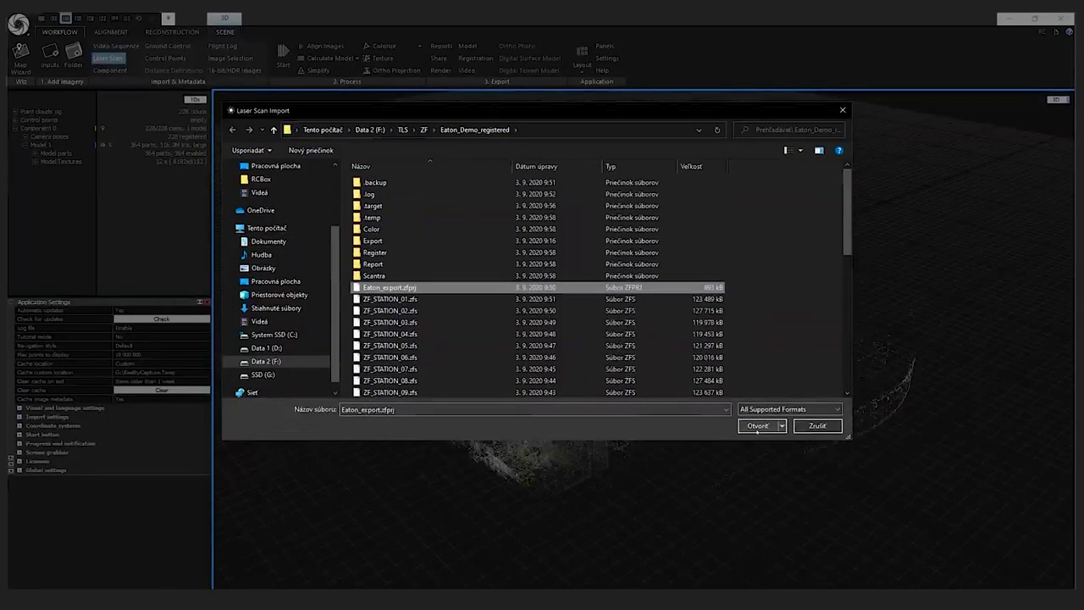
{"action": "left_click", "coordinate": [788, 455]}
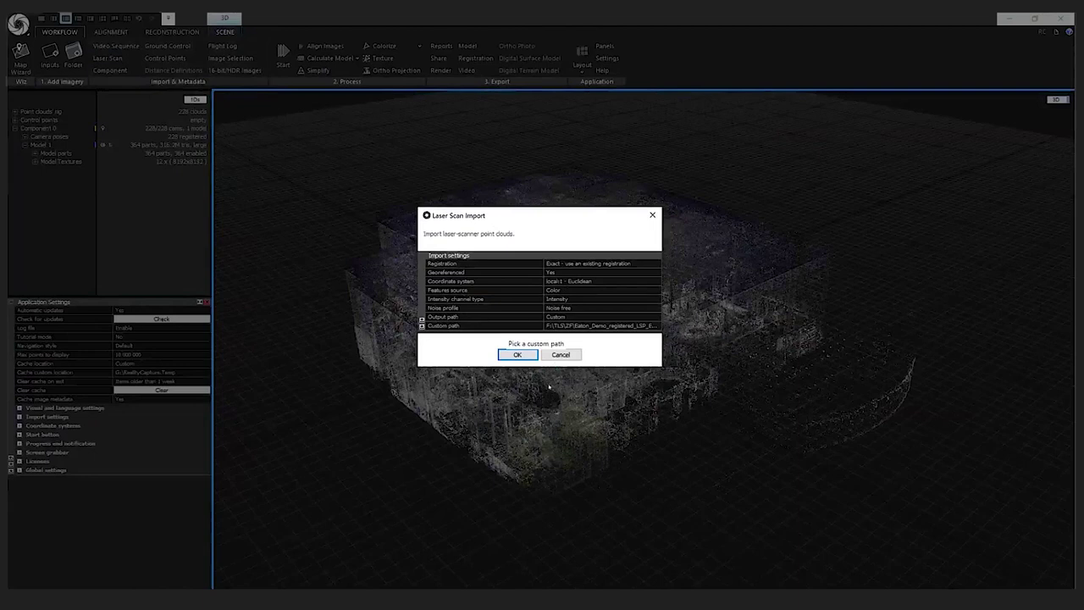
- Keep Registration at Exact and Georeferenced at Yes, then bring up the Coordinate System picker
{"action": "left_click", "coordinate": [658, 264]}
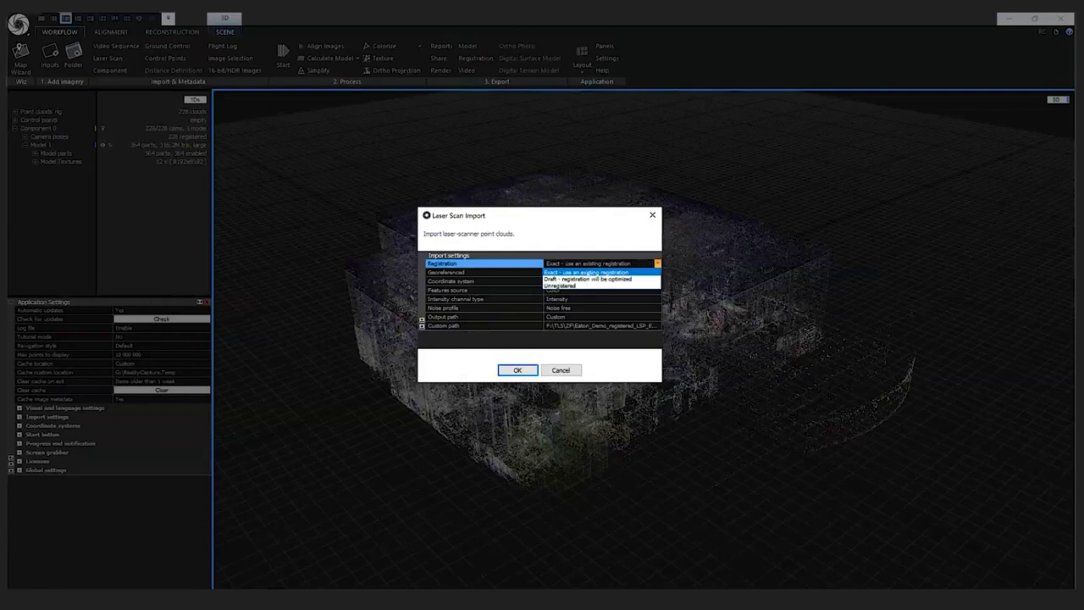
{"action": "key", "text": "Down"}
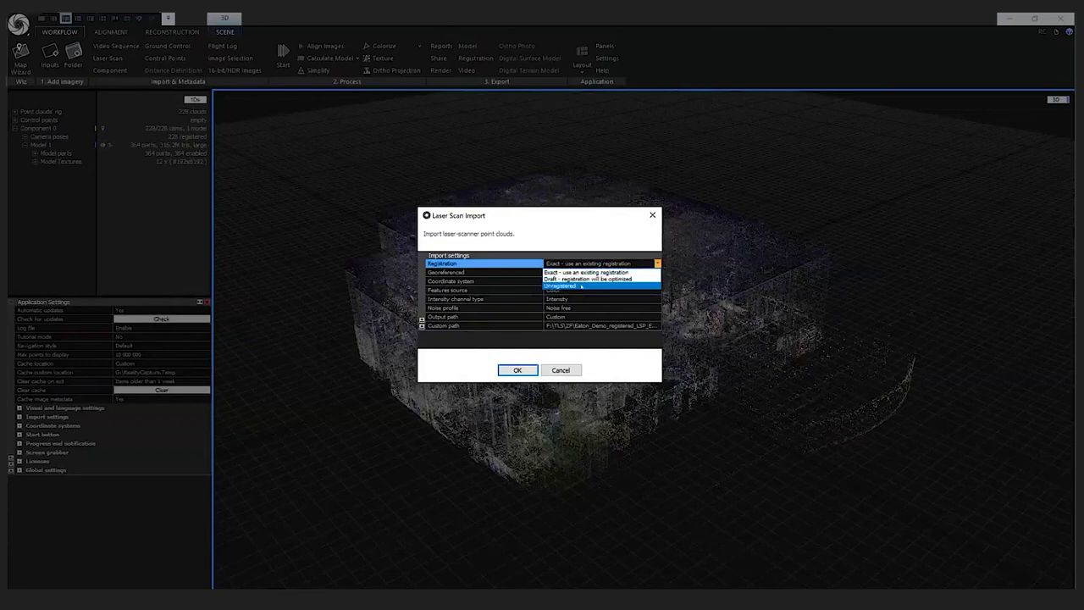
{"action": "left_click", "coordinate": [573, 243]}
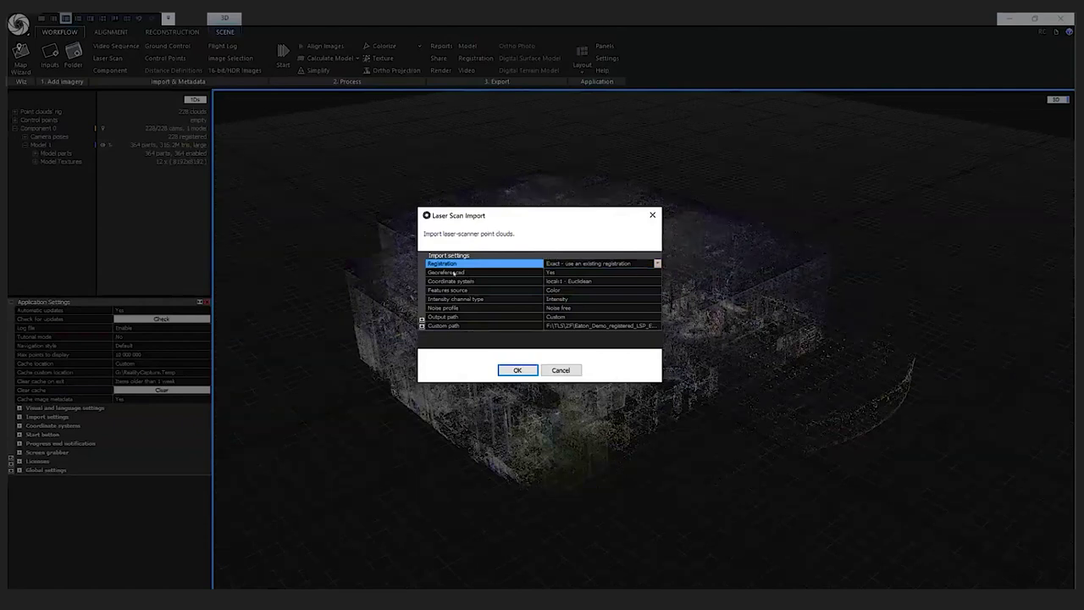
{"action": "left_click", "coordinate": [656, 272]}
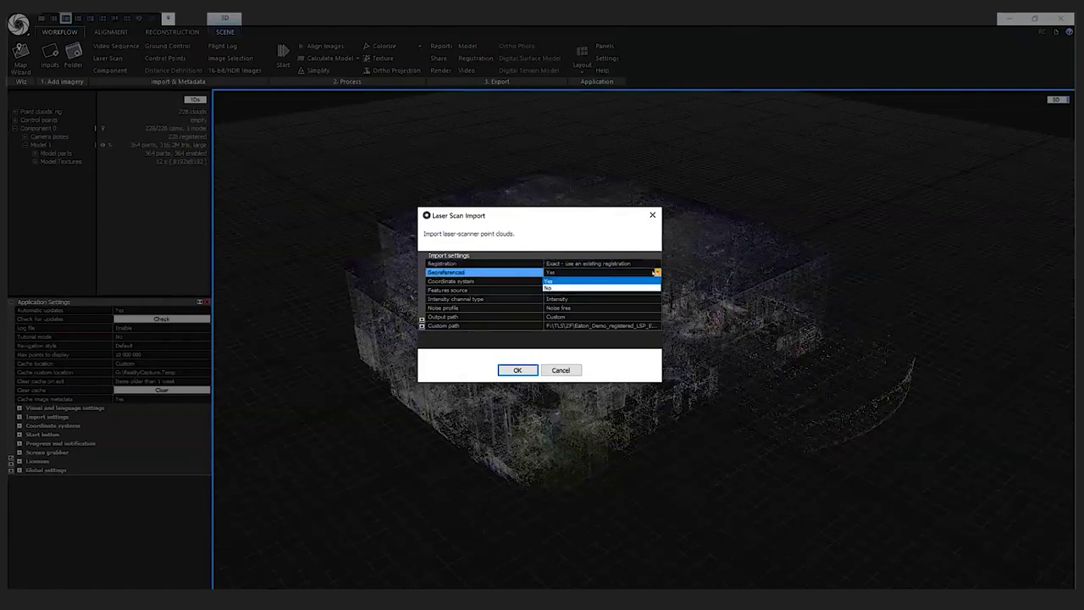
{"action": "left_click", "coordinate": [548, 280]}
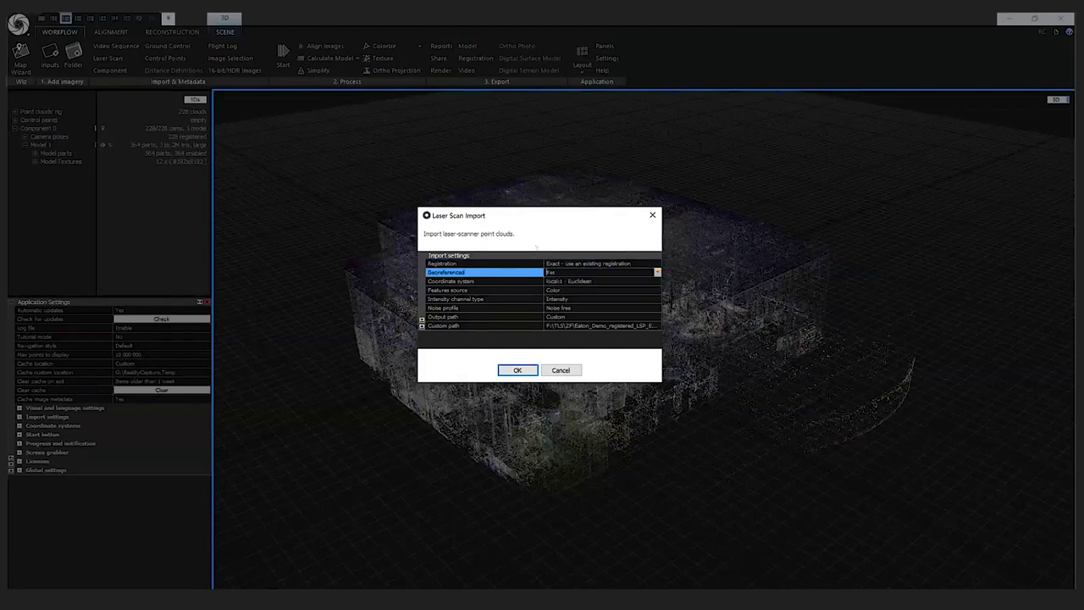
{"action": "left_click", "coordinate": [657, 281]}
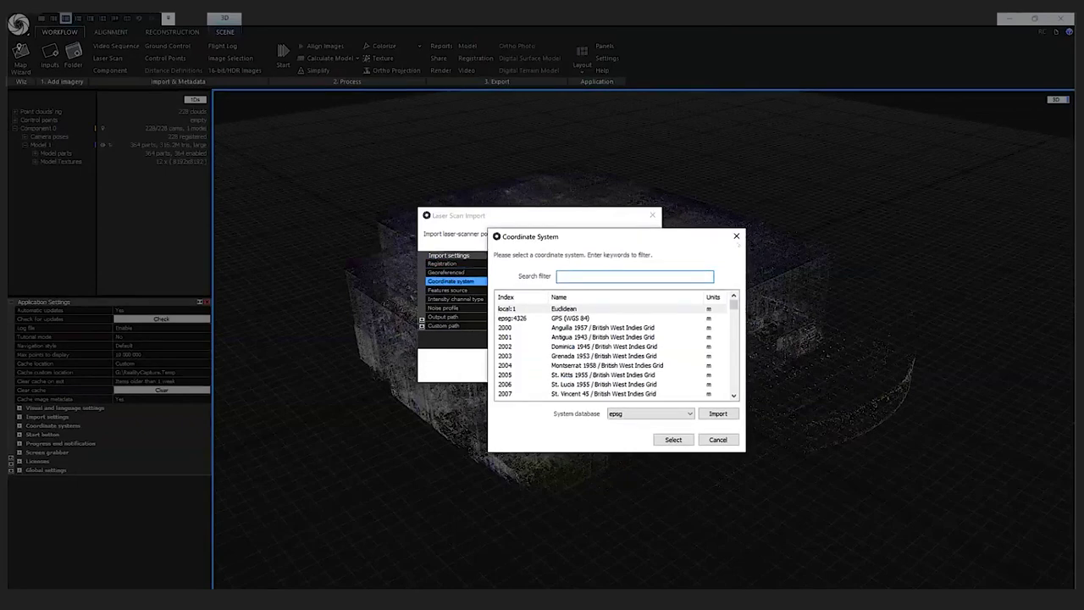
- Dismiss the Coordinate System picker, keeping local:1 - Euclidean
{"action": "key", "text": "Escape"}
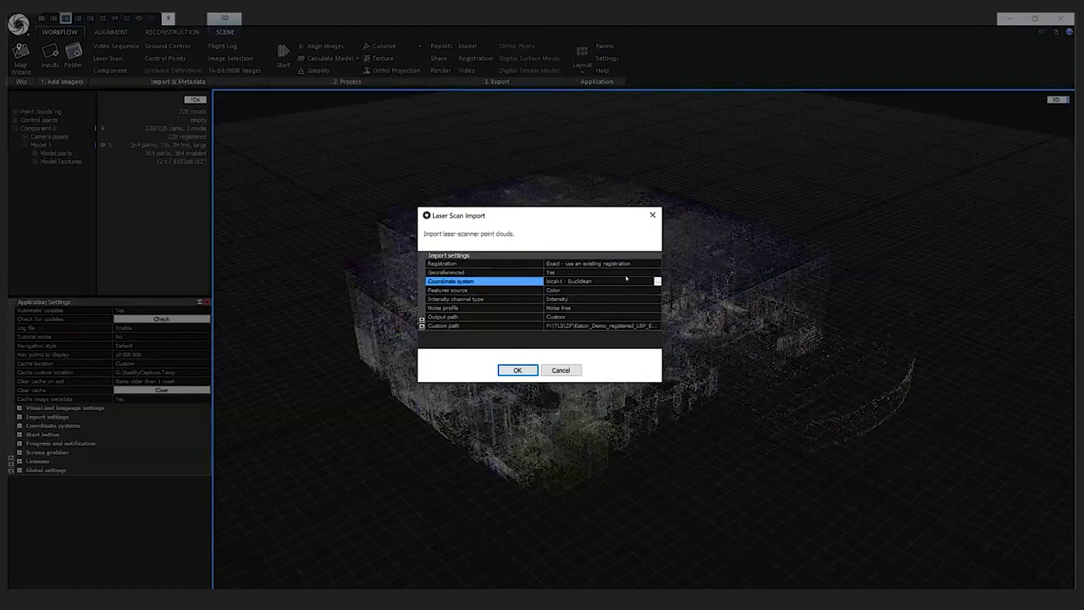
- Toggle Georeferenced to No and back to Yes, then expand the Features source choices
{"action": "left_click", "coordinate": [658, 273]}
{"action": "left_click", "coordinate": [573, 290]}
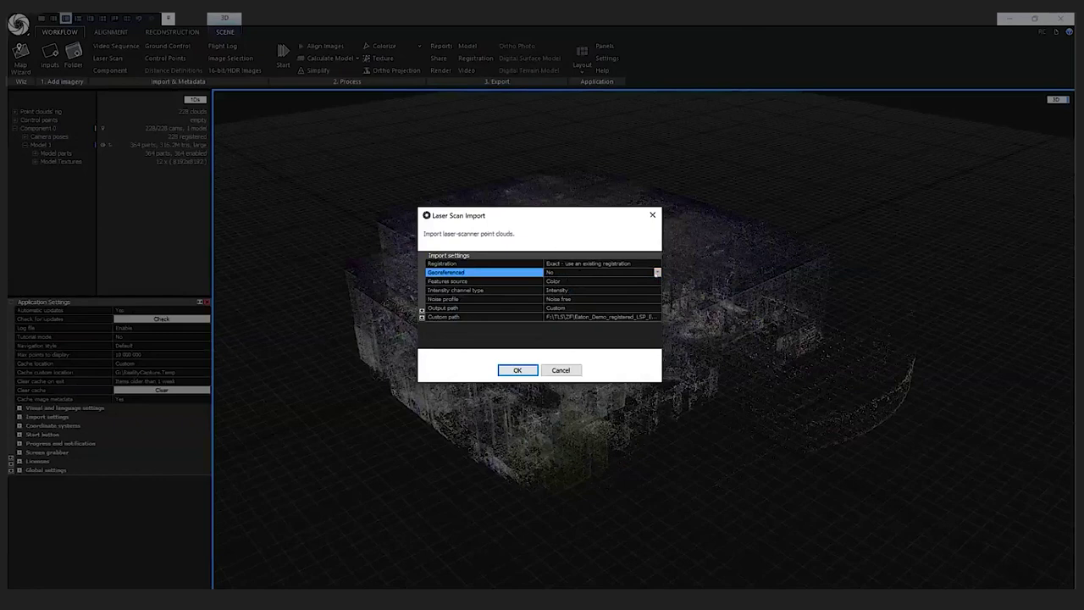
{"action": "left_click", "coordinate": [566, 272]}
{"action": "left_click", "coordinate": [566, 282]}
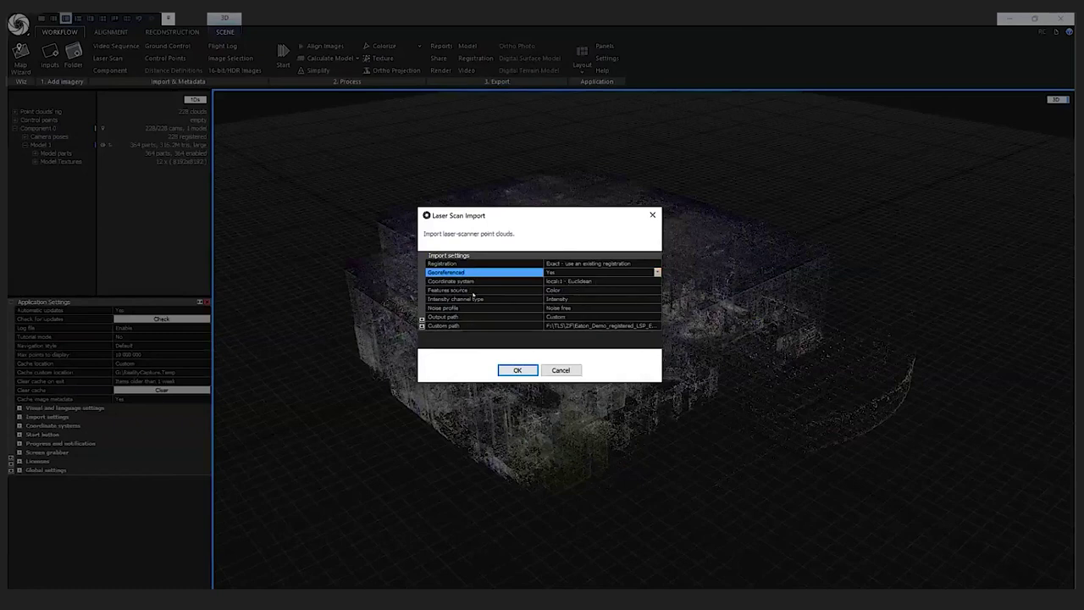
{"action": "left_click", "coordinate": [657, 290]}
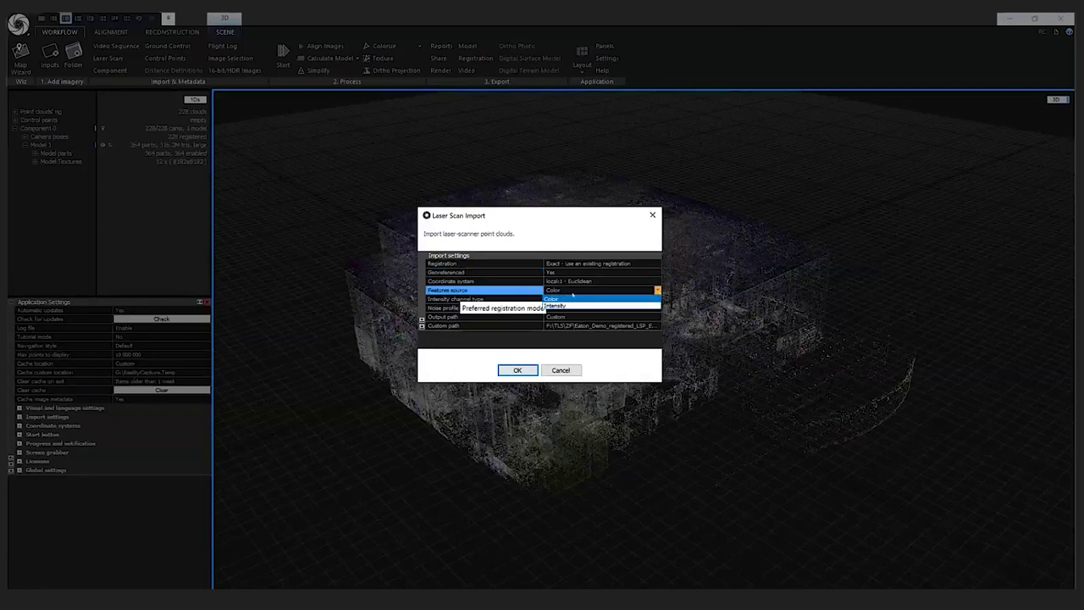
- Leave Features source at Color and expand the Intensity channel type choices
{"action": "left_click", "coordinate": [555, 298]}
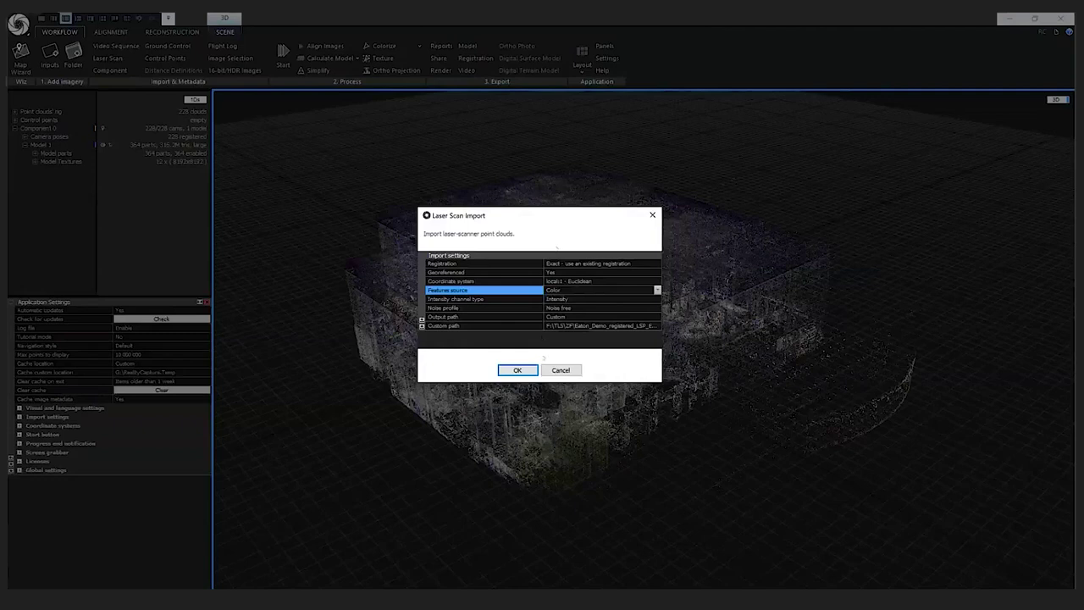
{"action": "left_click", "coordinate": [568, 289]}
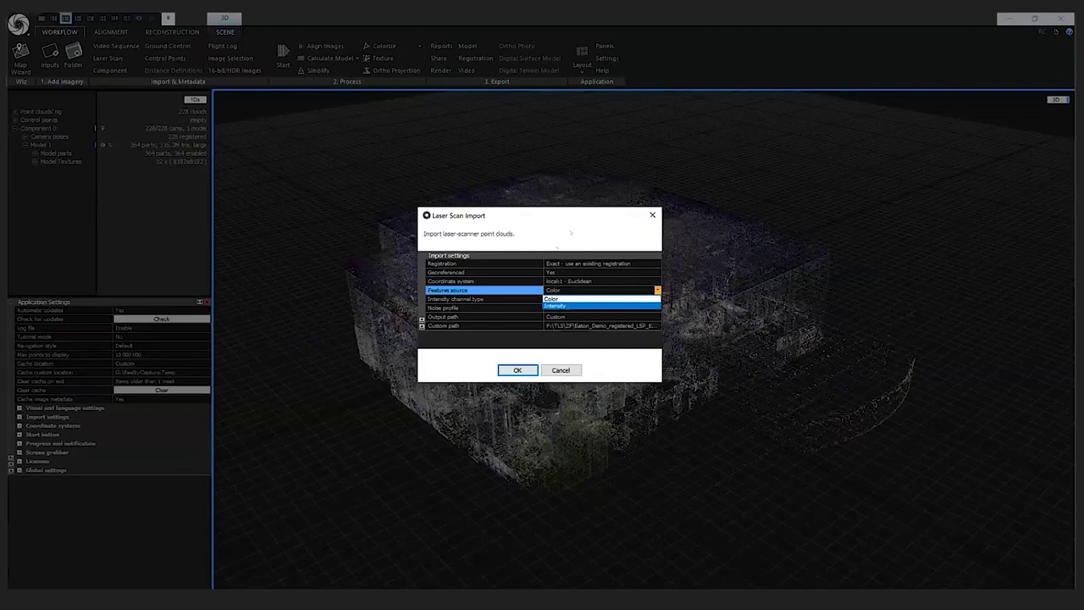
{"action": "left_click", "coordinate": [569, 232]}
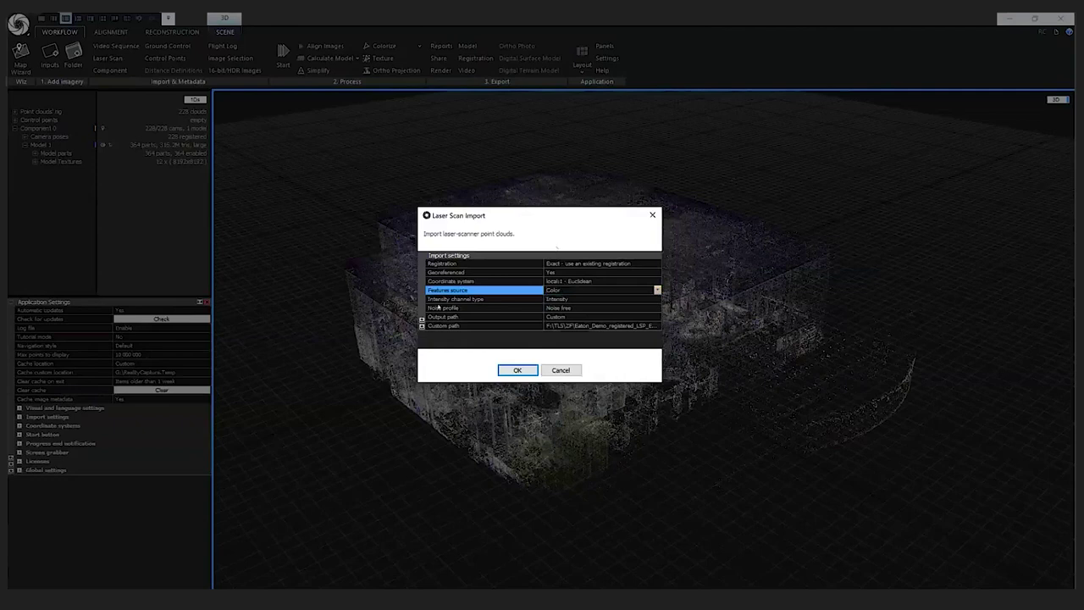
{"action": "left_click", "coordinate": [656, 299]}
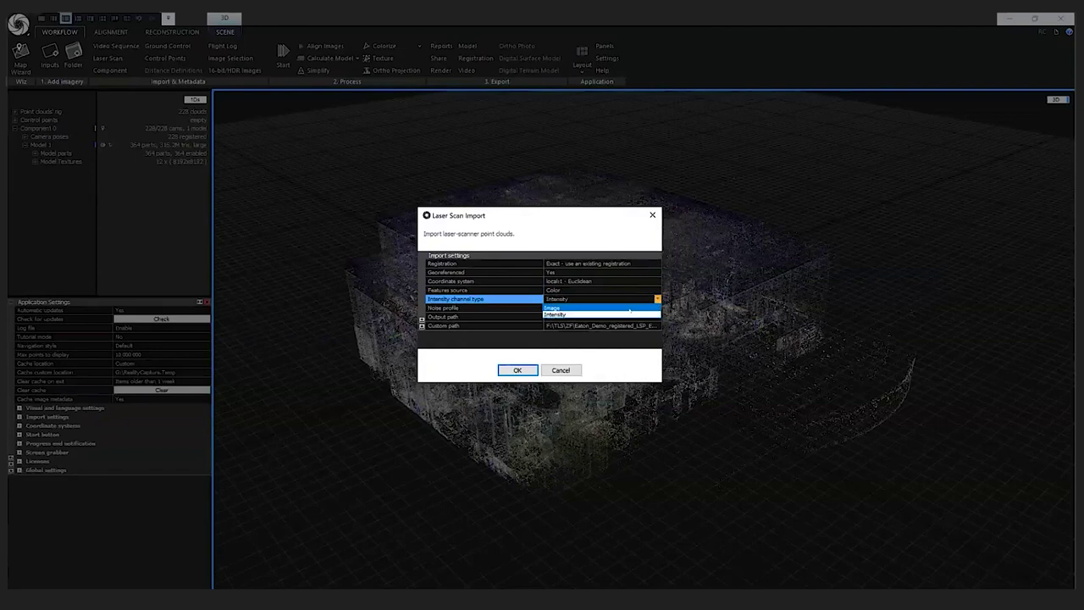
- Set the intensity channel type to Image, then revert it to Intensity
{"action": "left_click", "coordinate": [559, 308]}
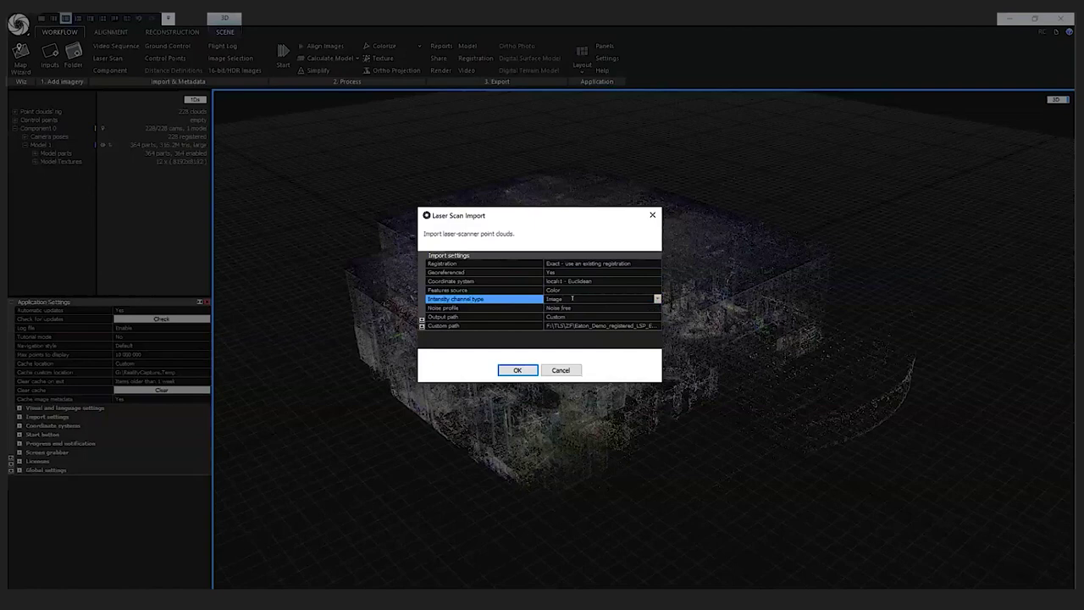
{"action": "left_click", "coordinate": [625, 298]}
{"action": "left_click", "coordinate": [558, 317]}
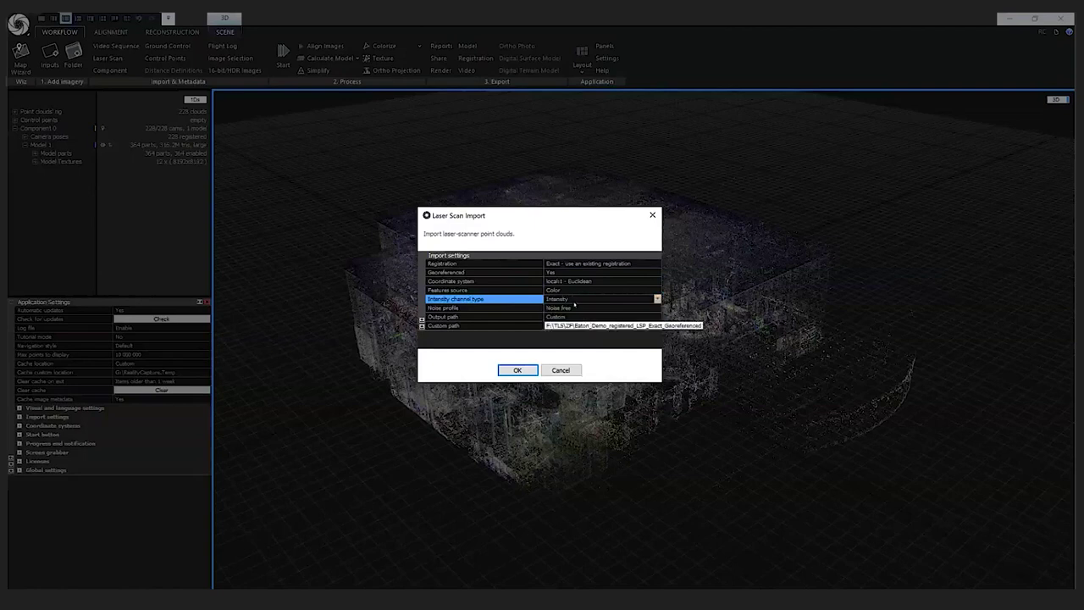